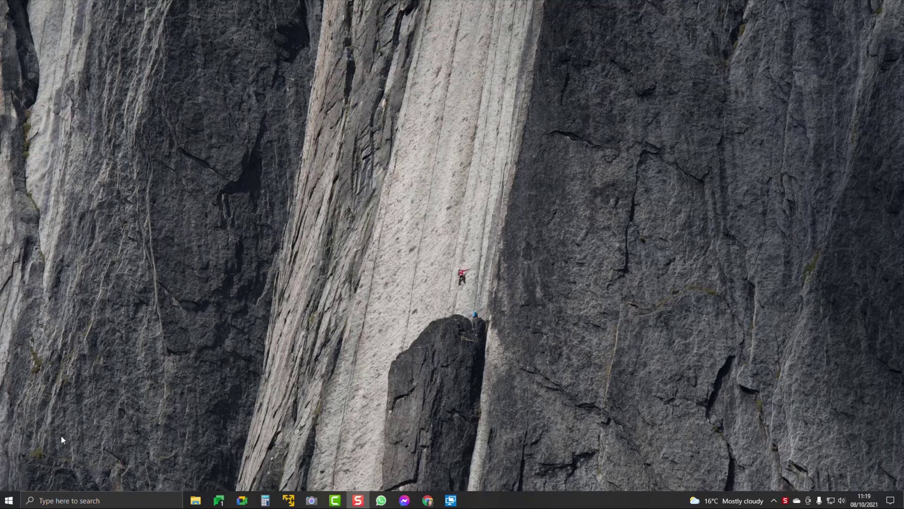
# Launch Quick Assist from the Start menu search for 'quick'
pyautogui.click(18, 502)
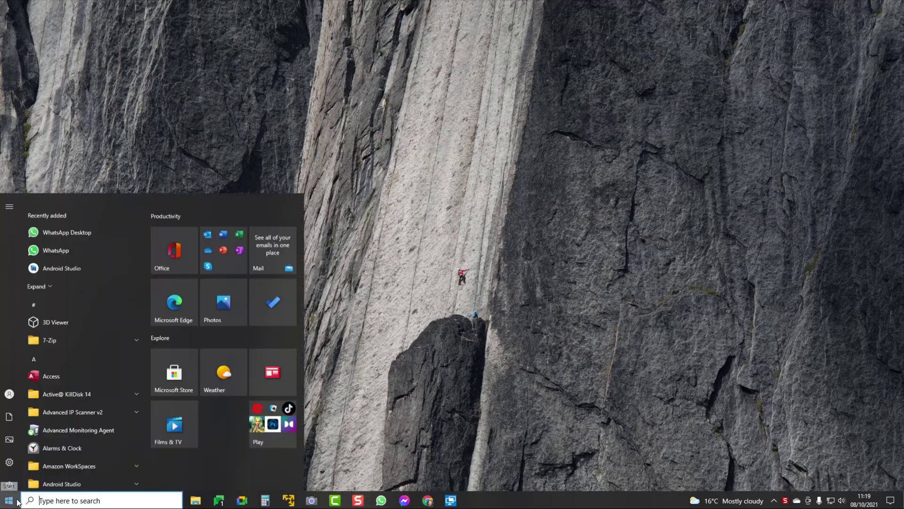
pyautogui.write('quick')
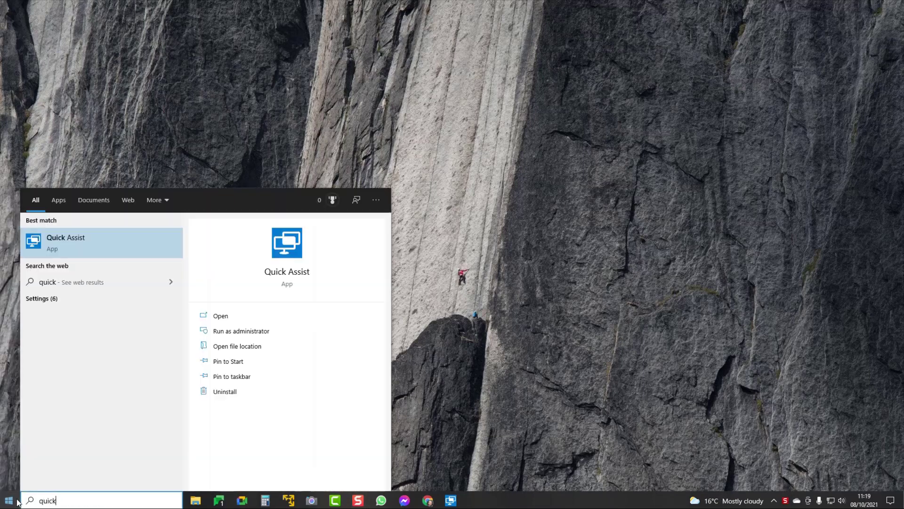
pyautogui.click(148, 249)
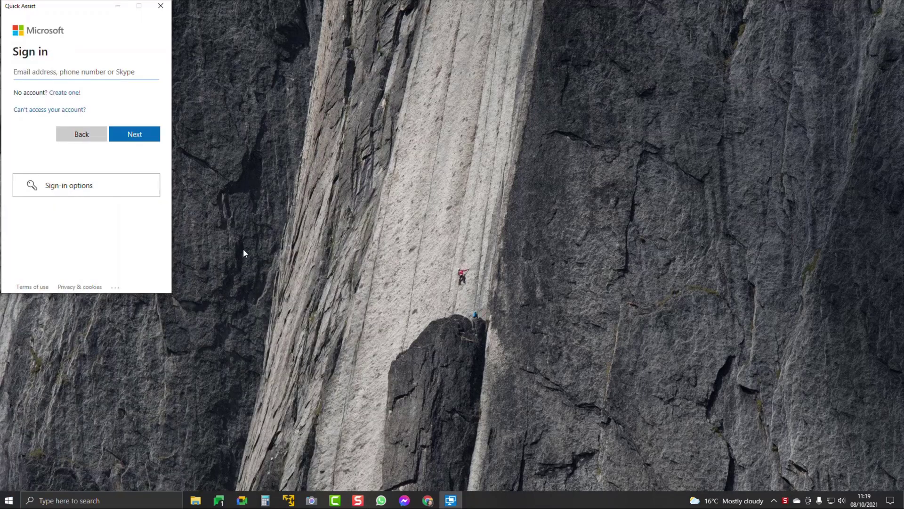
# Sign in with the account e-mail, pasted password and authenticator code, choosing to stay signed in
pyautogui.moveTo(75, 10); pyautogui.dragTo(77, 18)
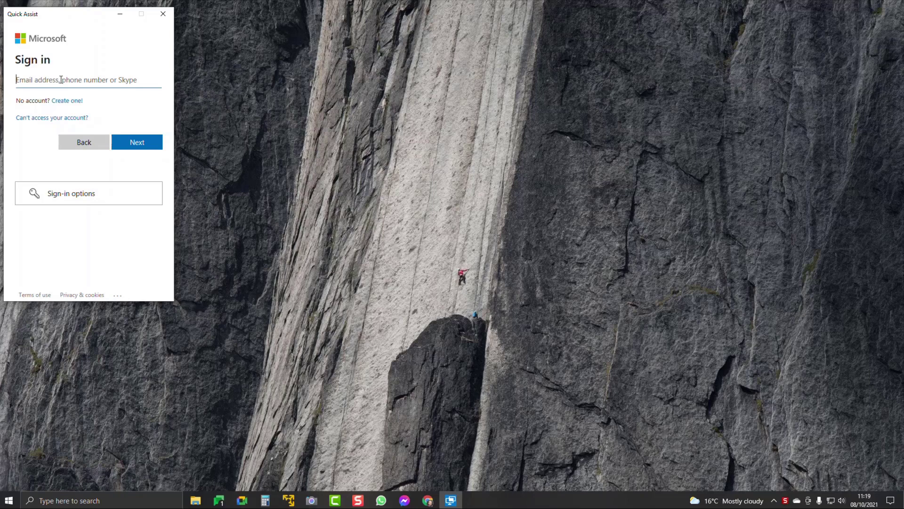
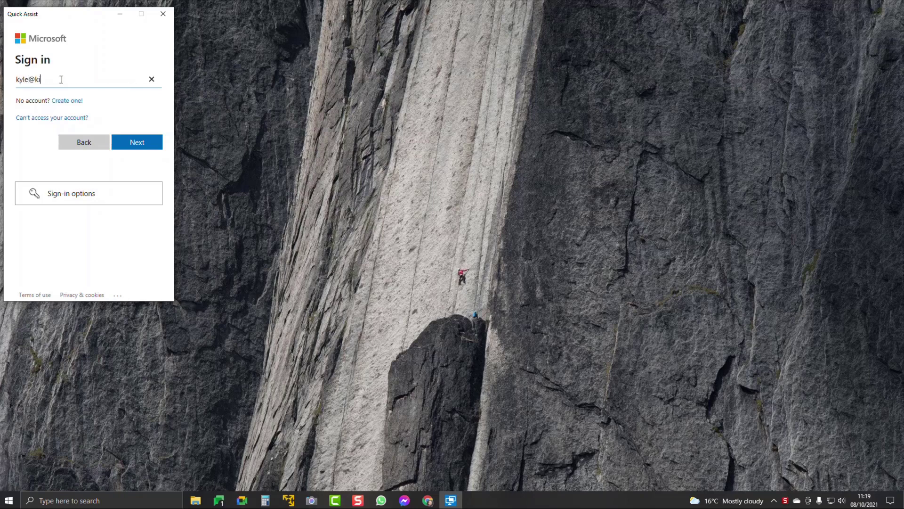
pyautogui.click(145, 151)
pyautogui.hotkey('ctrl', 'v')
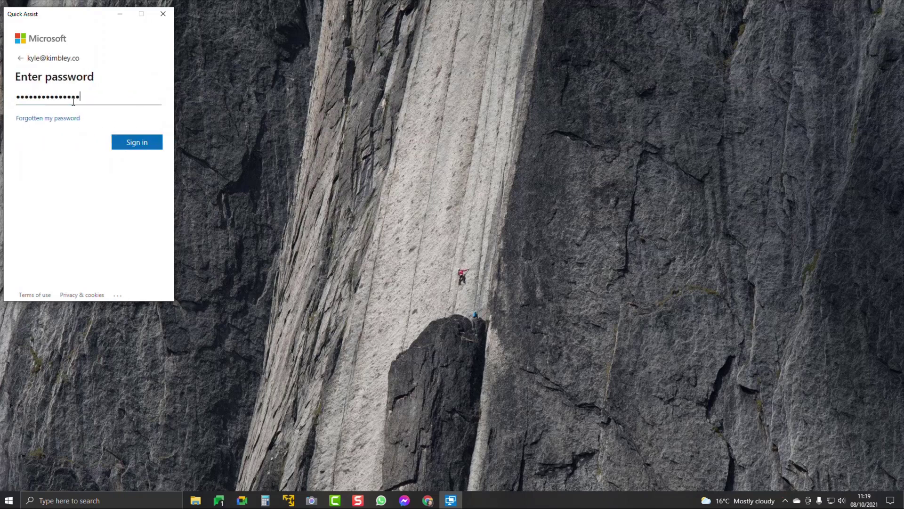
pyautogui.click(143, 148)
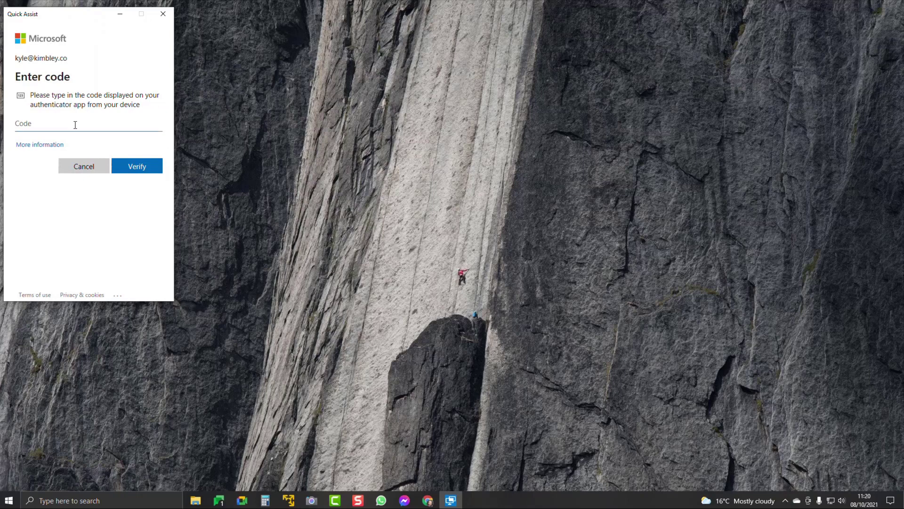
pyautogui.press('Return')
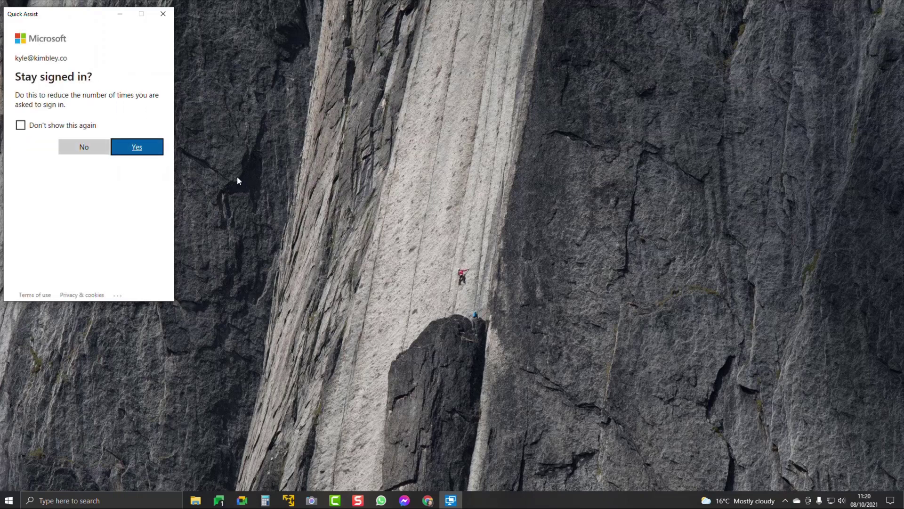
pyautogui.click(139, 151)
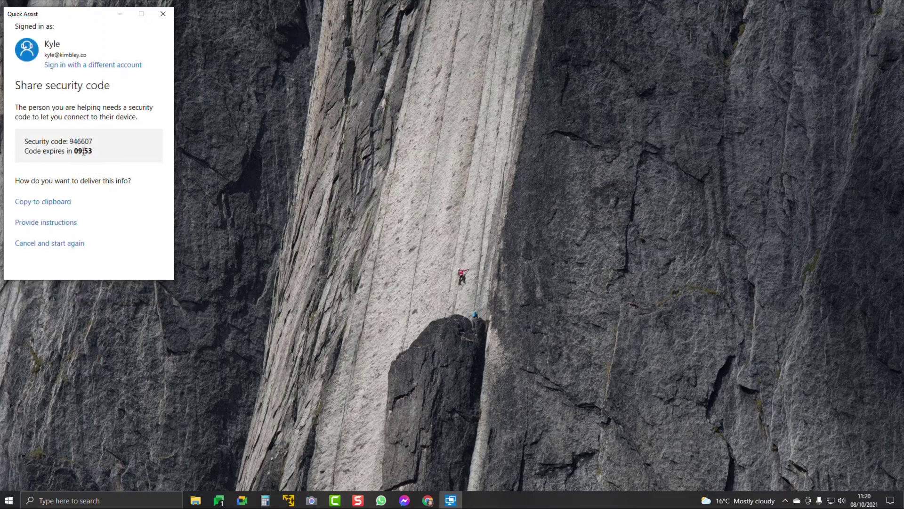
# Bring the Windows 11 VMware virtual machine window forward from the taskbar
pyautogui.click(289, 500)
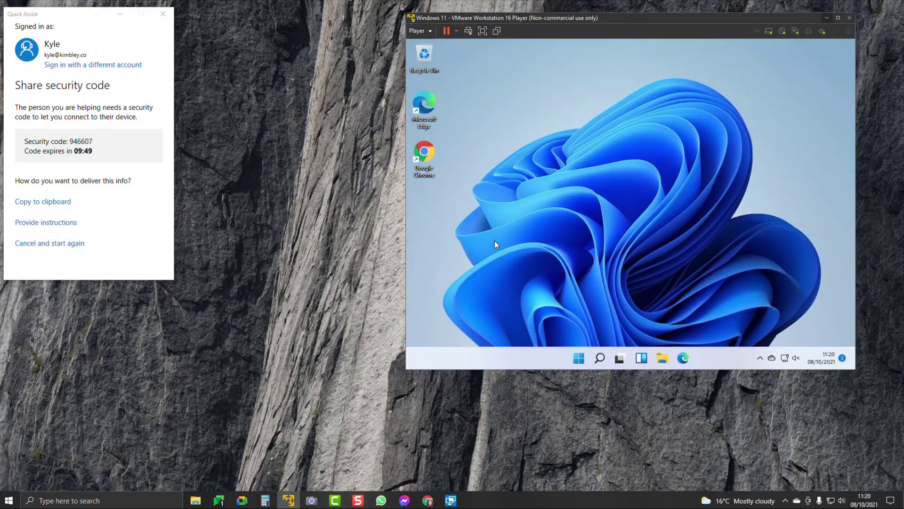
# Launch Quick Assist inside the Windows 11 VM, then select the host's six-digit security code
pyautogui.click(579, 359)
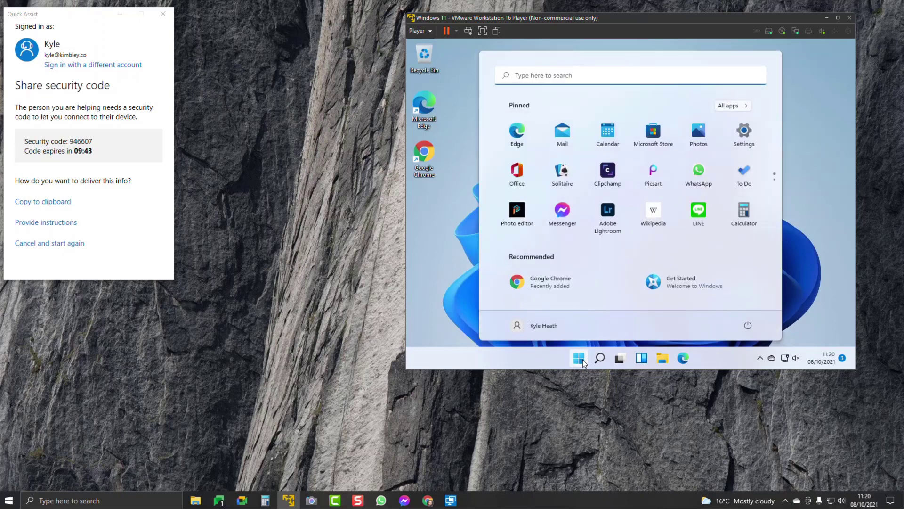
pyautogui.write('quick')
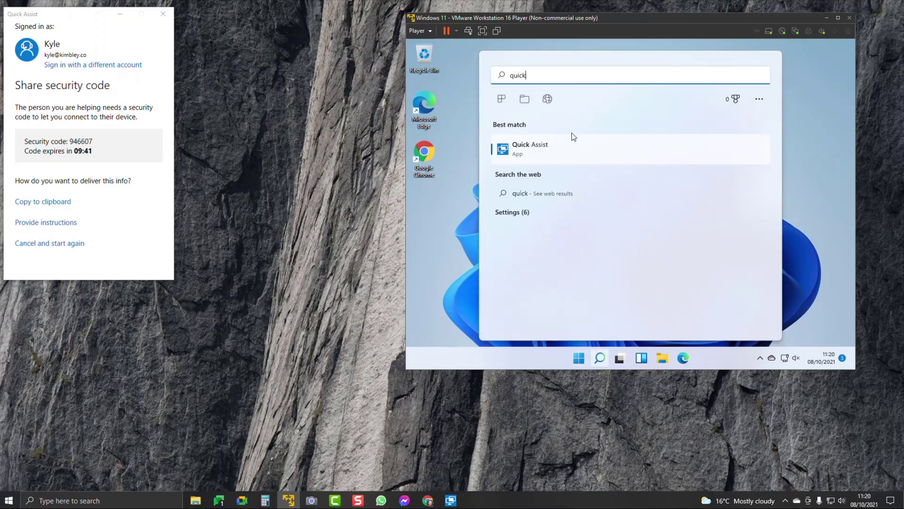
pyautogui.click(560, 154)
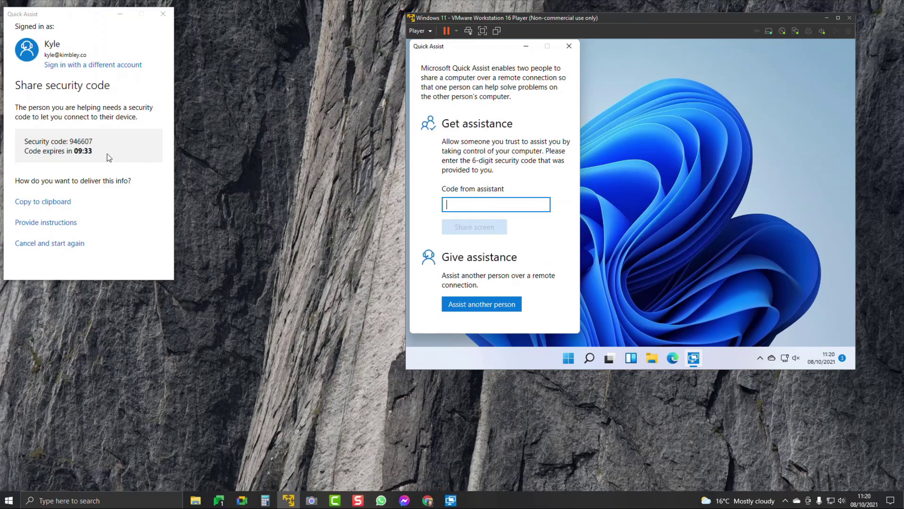
pyautogui.moveTo(93, 142); pyautogui.dragTo(70, 142)
# Copy the security code into the VM's 'Code from assistant' field and choose Share screen
pyautogui.rightClick(71, 141)
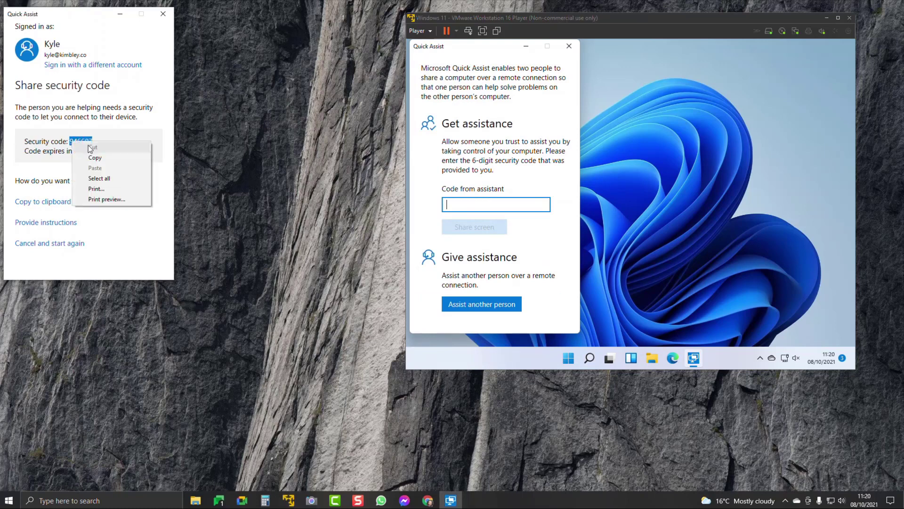
pyautogui.click(98, 160)
pyautogui.click(468, 203)
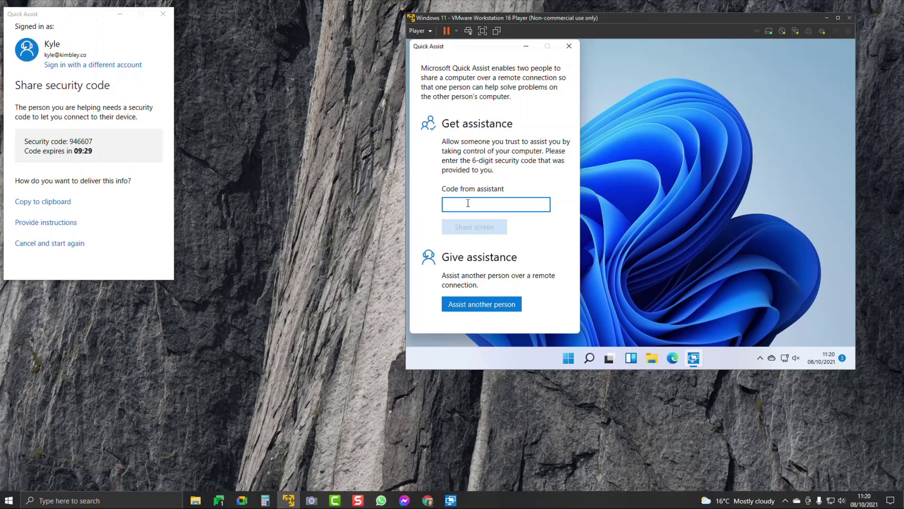
pyautogui.rightClick(468, 203)
pyautogui.click(504, 246)
pyautogui.click(493, 232)
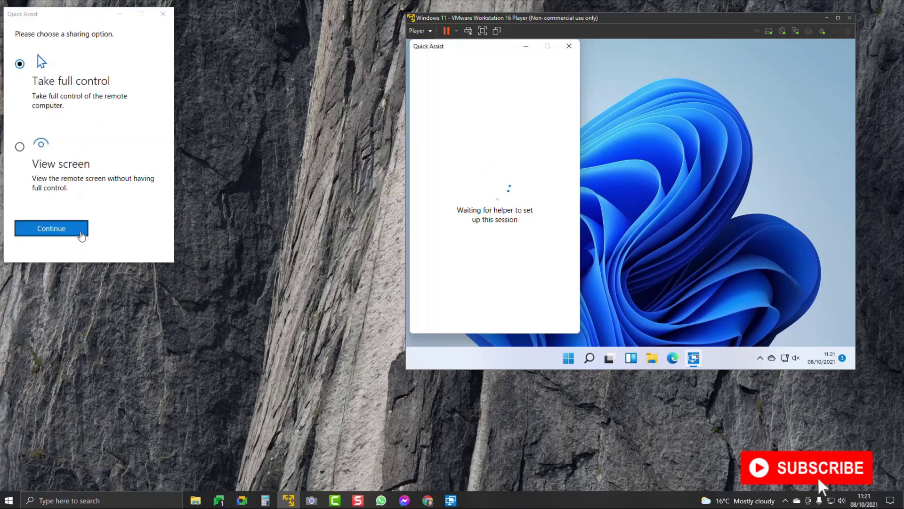
# Choose Take full control on the host and Allow screen sharing on the VM
pyautogui.click(81, 236)
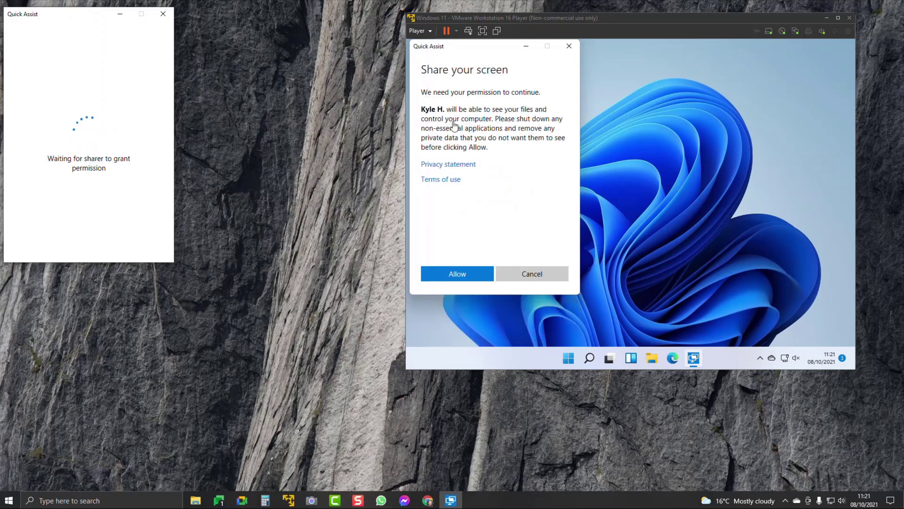
pyautogui.click(464, 274)
pyautogui.click(458, 277)
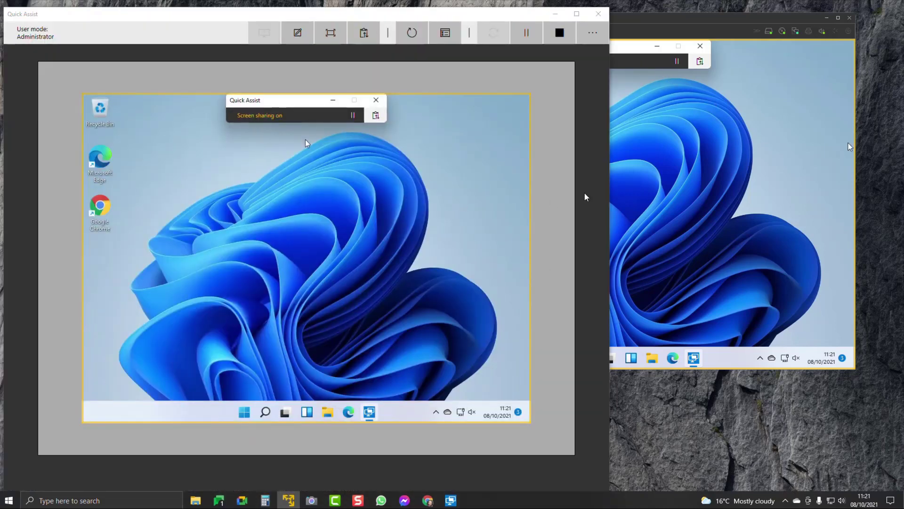
# Open the remote Windows 11 Start menu and search panel, then the text-sending panel
pyautogui.moveTo(682, 21); pyautogui.dragTo(763, 51)
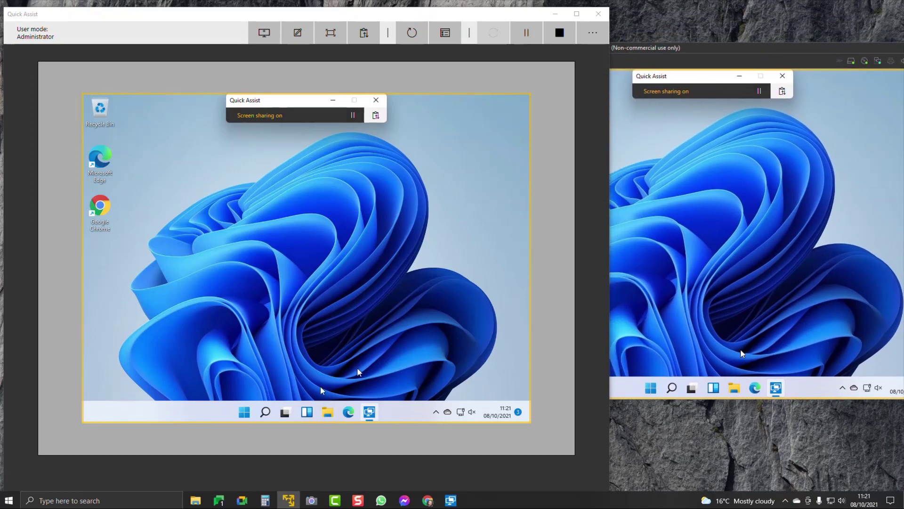
pyautogui.click(250, 414)
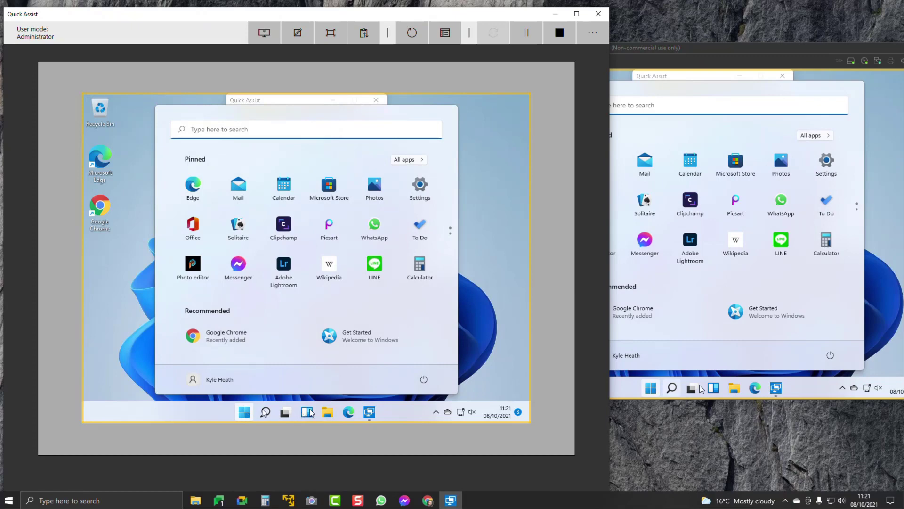
pyautogui.click(271, 414)
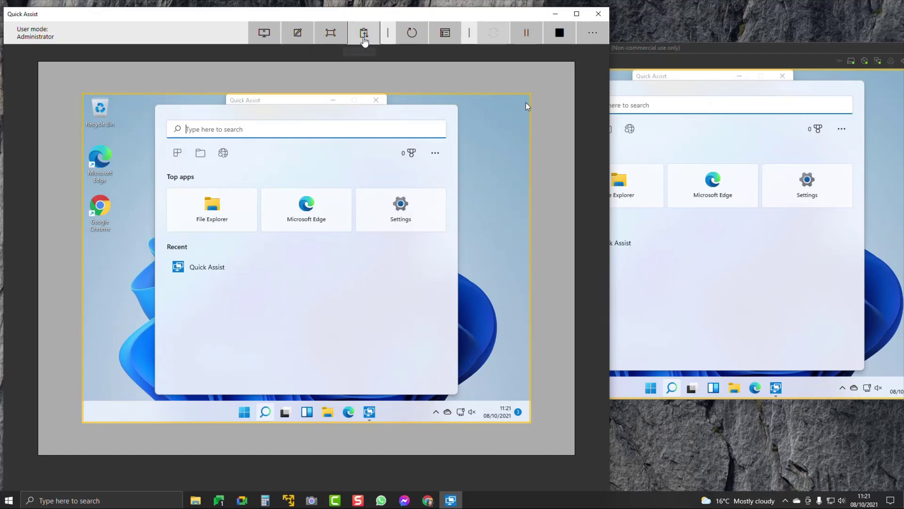
pyautogui.click(364, 38)
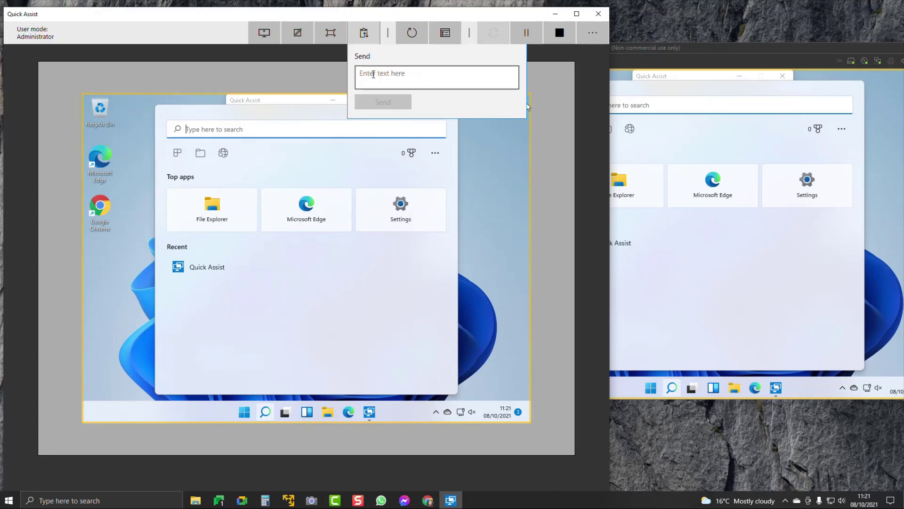
# Send 'Hi how are you?' to the remote machine and view it on the VM
pyautogui.click(373, 74)
pyautogui.write('Hi')
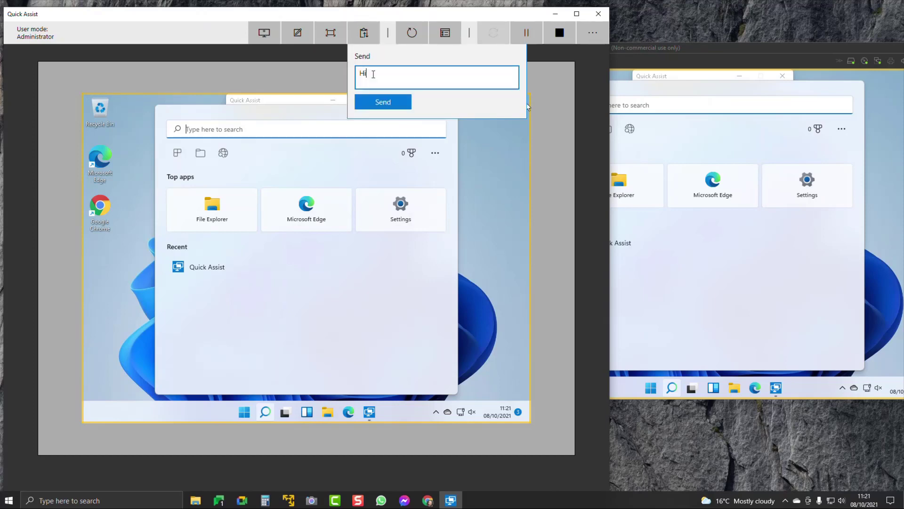
pyautogui.write(' how are you?')
pyautogui.click(384, 103)
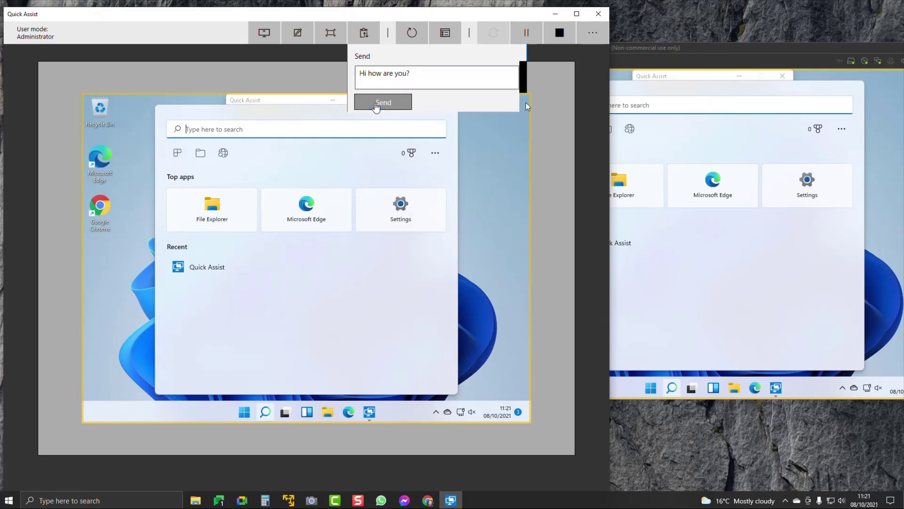
pyautogui.click(635, 47)
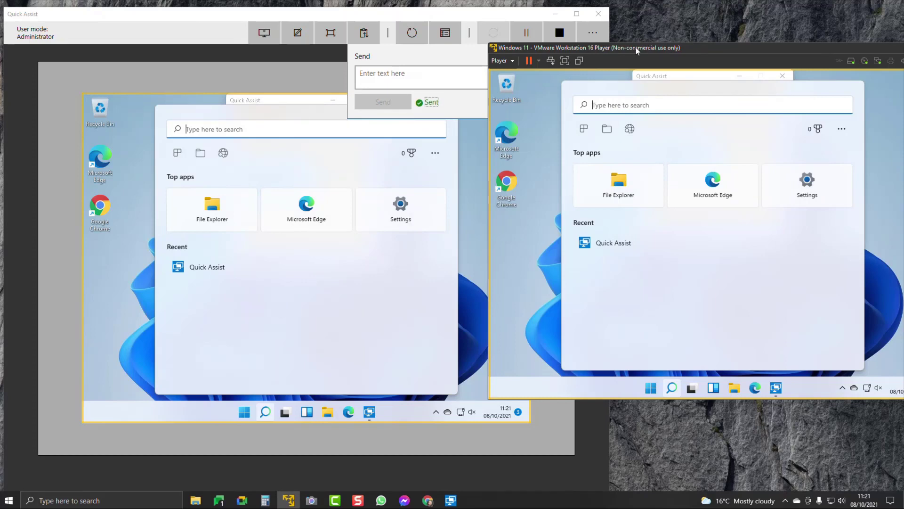
pyautogui.click(776, 388)
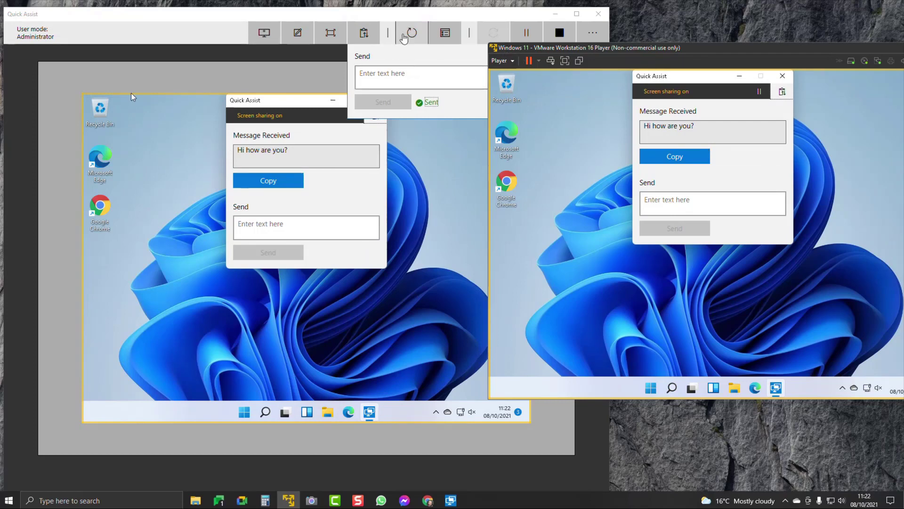
# Stop screen sharing and close the host Quick Assist window
pyautogui.click(311, 63)
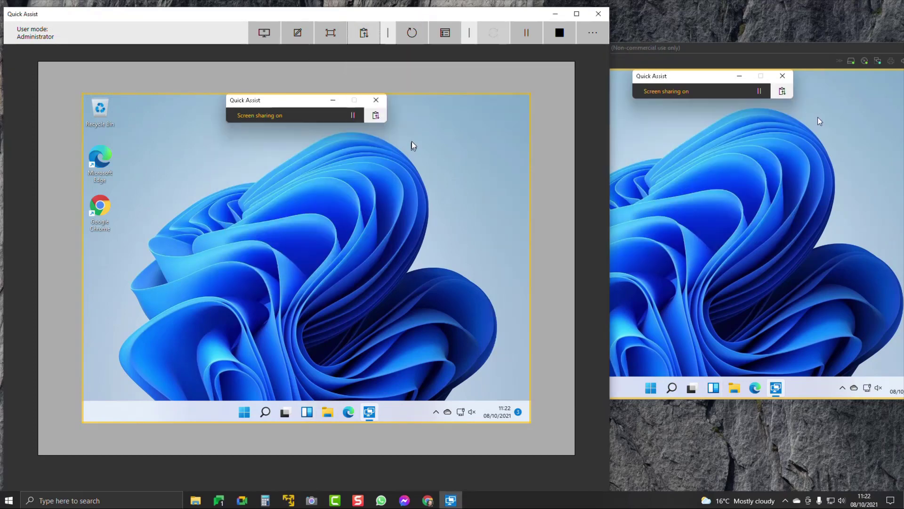
pyautogui.click(560, 32)
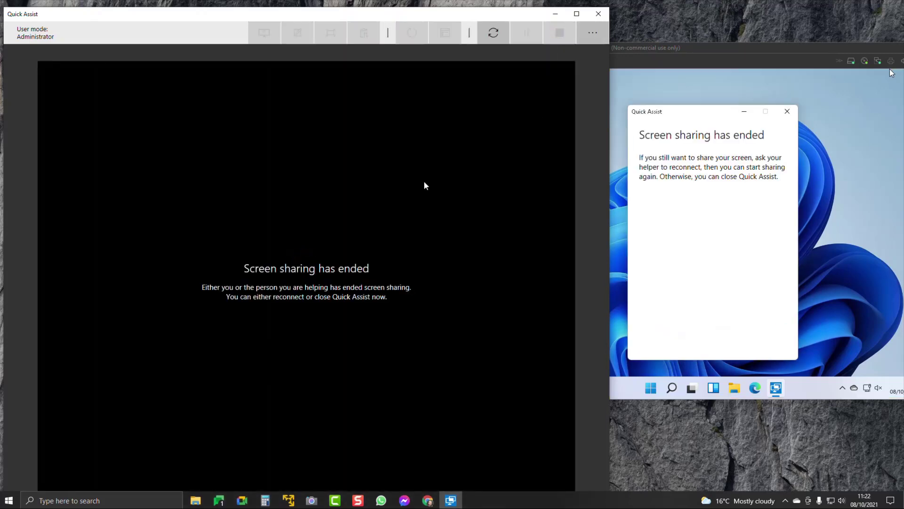
pyautogui.click(601, 15)
# Move the VM window left and close Quick Assist inside the Windows 11 guest
pyautogui.moveTo(617, 47); pyautogui.dragTo(469, 49)
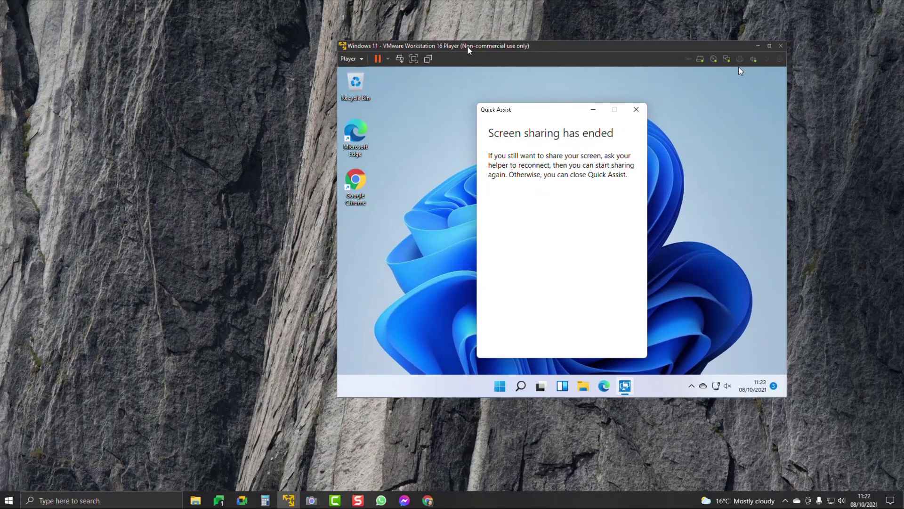
pyautogui.click(636, 109)
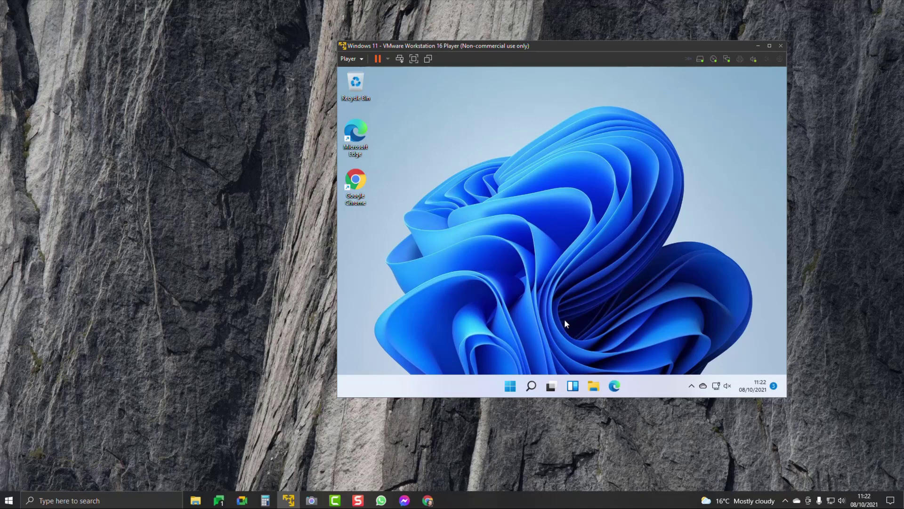